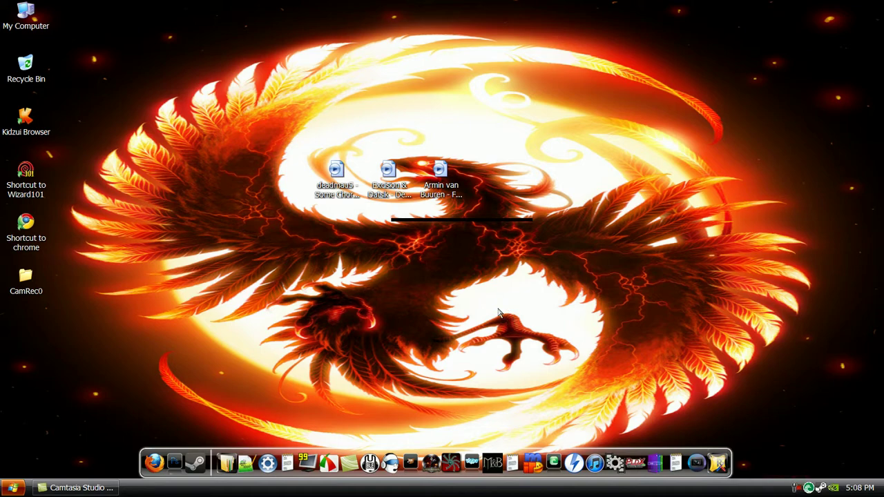
- Open BitTorrent showing the seeding Fraps 3.2.3 and ZygorGuides.zip torrents, and move the window up-left
{"action": "left_click", "coordinate": [809, 489]}
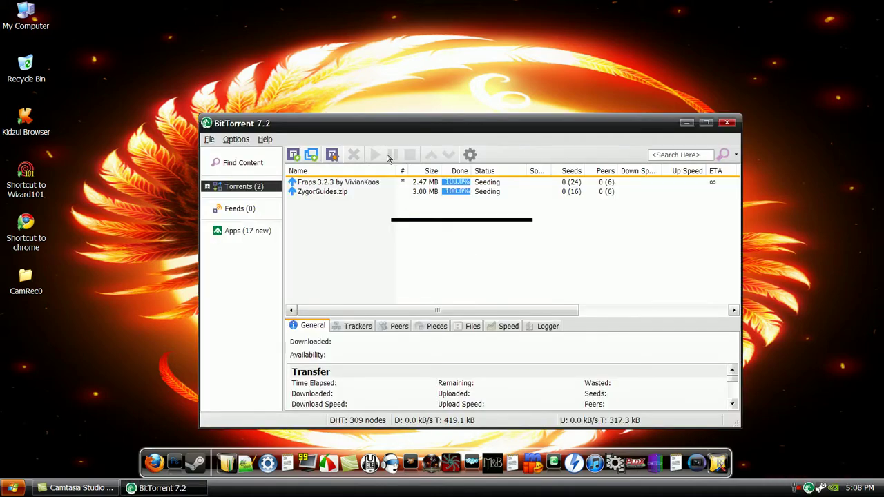
{"action": "left_click_drag", "start_coordinate": [403, 131], "coordinate": [331, 100]}
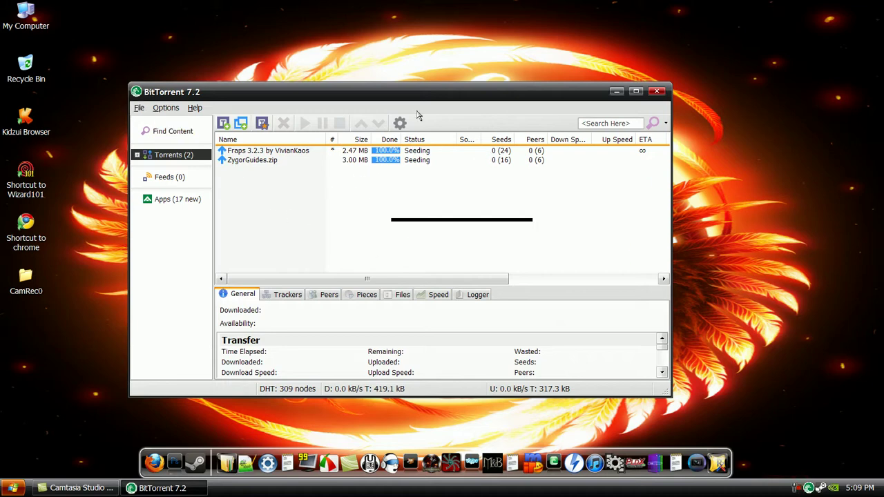
- Start a new torrent from the File menu and check, then keep, the recent source path
{"action": "left_click", "coordinate": [140, 108]}
{"action": "left_click", "coordinate": [188, 174]}
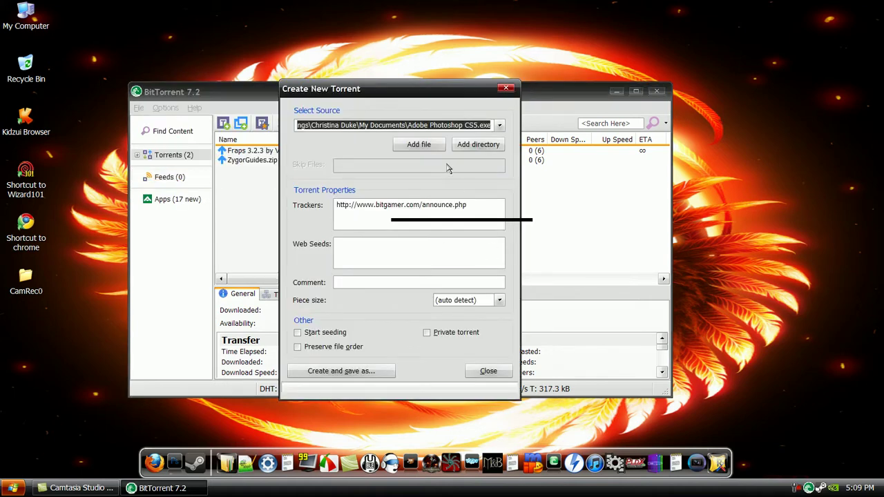
{"action": "left_click", "coordinate": [499, 126]}
{"action": "left_click", "coordinate": [499, 127]}
- Choose Adobe Photoshop CS5.exe from My Documents as the torrent's single source file
{"action": "left_click", "coordinate": [419, 145]}
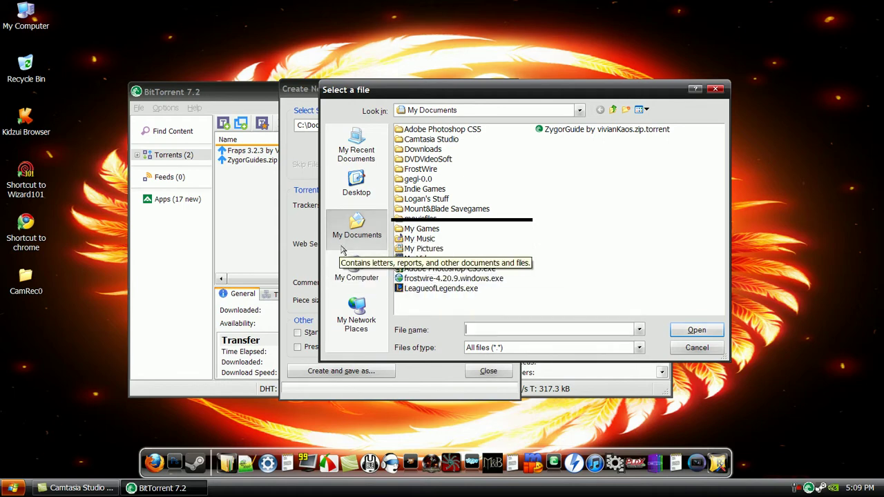
{"action": "left_click", "coordinate": [370, 234]}
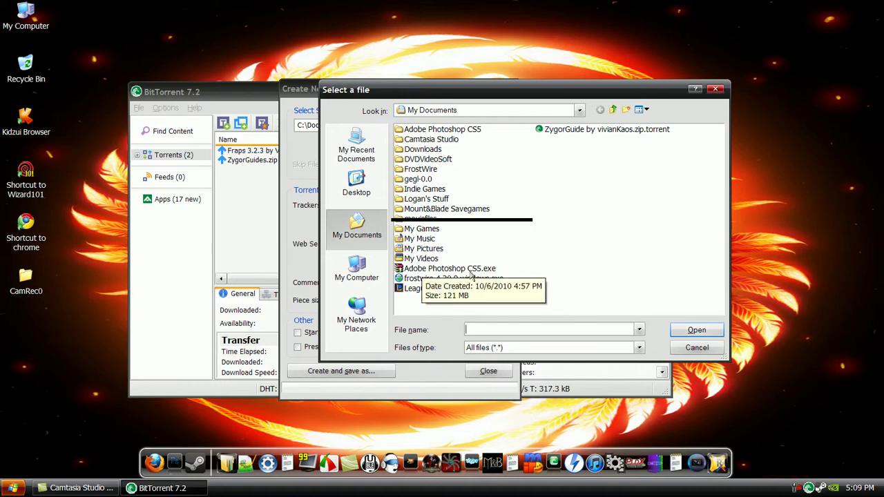
{"action": "left_click", "coordinate": [447, 269]}
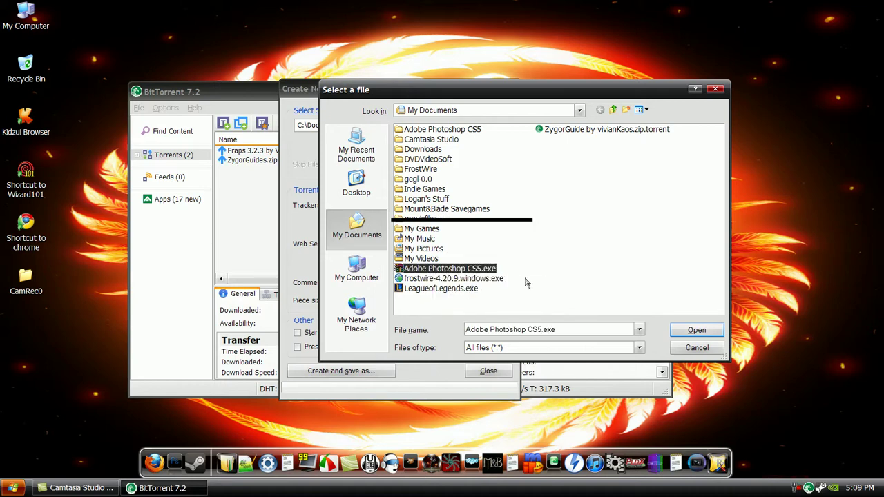
{"action": "left_click", "coordinate": [697, 330]}
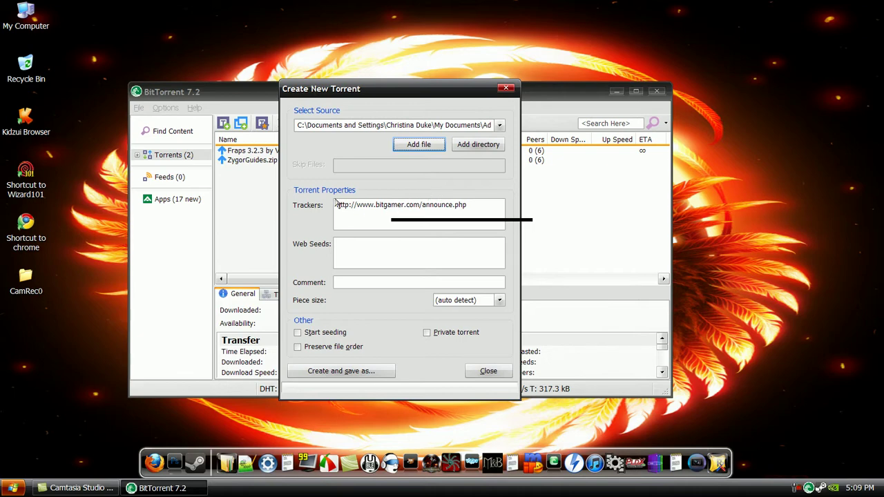
{"action": "left_click_drag", "start_coordinate": [469, 207], "coordinate": [343, 212]}
{"action": "left_click", "coordinate": [473, 210]}
{"action": "left_click", "coordinate": [499, 301]}
{"action": "left_click", "coordinate": [500, 302]}
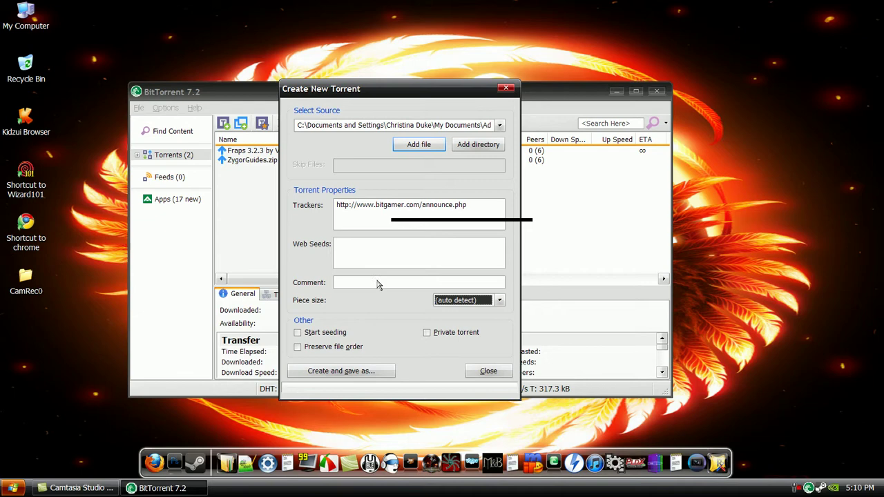
{"action": "left_click", "coordinate": [346, 285]}
{"action": "left_click", "coordinate": [374, 253]}
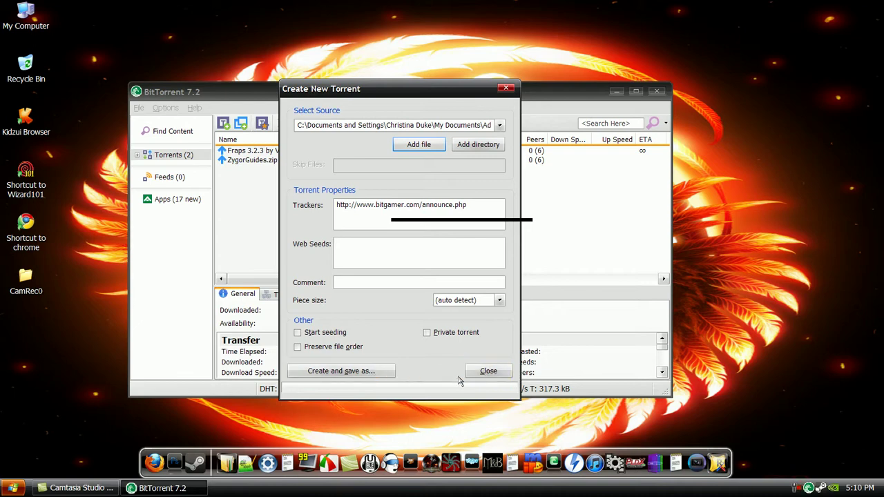
- Reopen the Create New Torrent window, begin saving to the Desktop, then cancel that attempt
{"action": "left_click", "coordinate": [483, 373]}
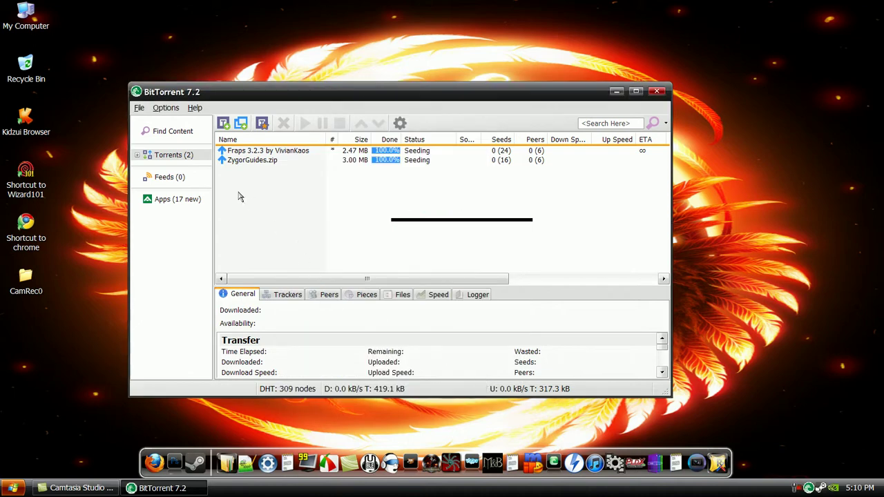
{"action": "left_click", "coordinate": [138, 108]}
{"action": "left_click", "coordinate": [179, 174]}
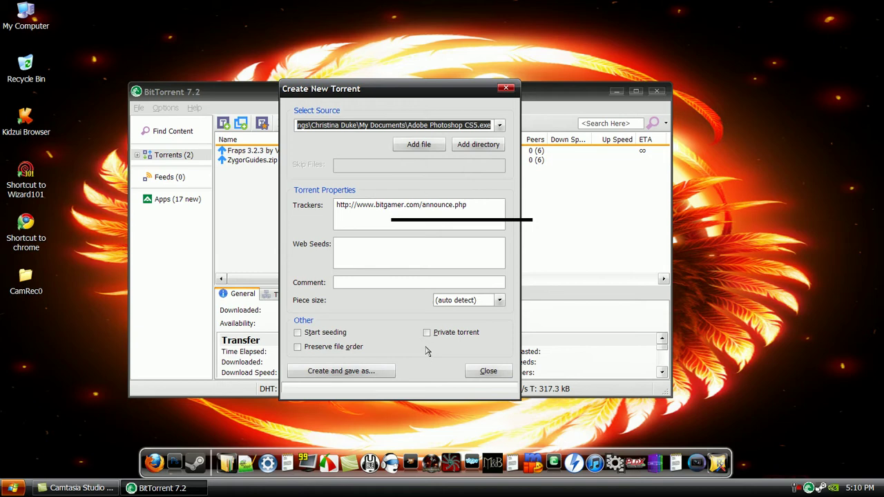
{"action": "left_click", "coordinate": [345, 373]}
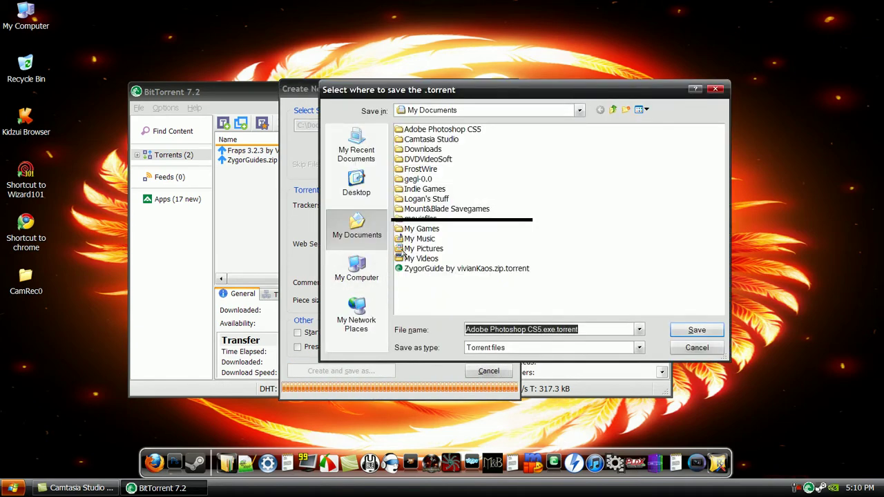
{"action": "left_click", "coordinate": [357, 196]}
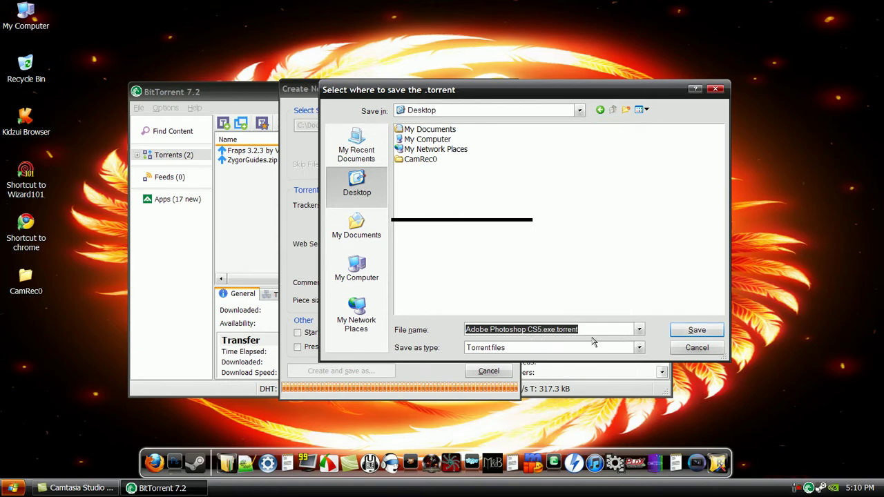
{"action": "type", "text": "Photo"}
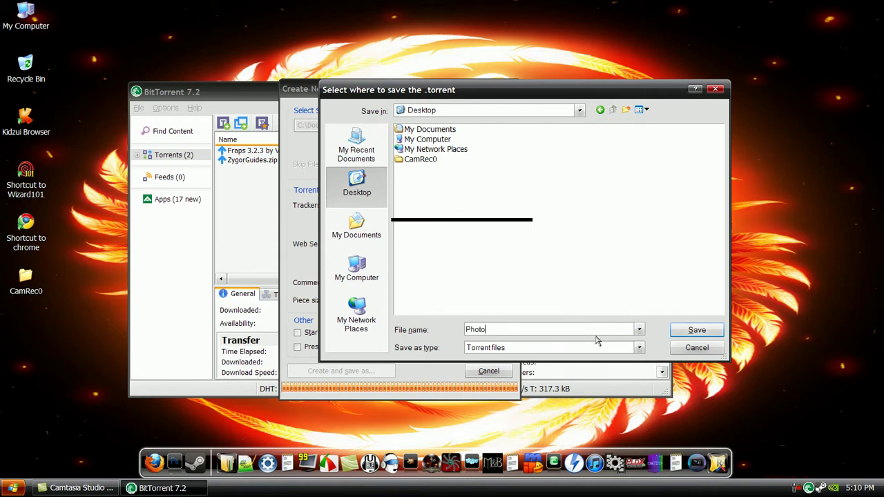
{"action": "type", "text": "shjop"}
{"action": "key", "text": "BackSpace"}
{"action": "key", "text": "BackSpace"}
{"action": "key", "text": "BackSpace"}
{"action": "key", "text": "BackSpace"}
{"action": "key", "text": "BackSpace"}
{"action": "key", "text": "BackSpace"}
{"action": "key", "text": "BackSpace"}
{"action": "key", "text": "BackSpace"}
{"action": "key", "text": "BackSpace"}
{"action": "key", "text": "BackSpace"}
{"action": "key", "text": "BackSpace"}
{"action": "key", "text": "BackSpace"}
{"action": "key", "text": "BackSpace"}
{"action": "key", "text": "BackSpace"}
{"action": "key", "text": "BackSpace"}
{"action": "key", "text": "BackSpace"}
{"action": "key", "text": "BackSpace"}
{"action": "key", "text": "BackSpace"}
{"action": "key", "text": "BackSpace"}
{"action": "key", "text": "BackSpace"}
{"action": "left_click", "coordinate": [715, 88]}
- Create the torrent and save it to the Desktop as Adobe Photoshop CS5.exe.torrent, type All files
{"action": "left_click", "coordinate": [347, 372]}
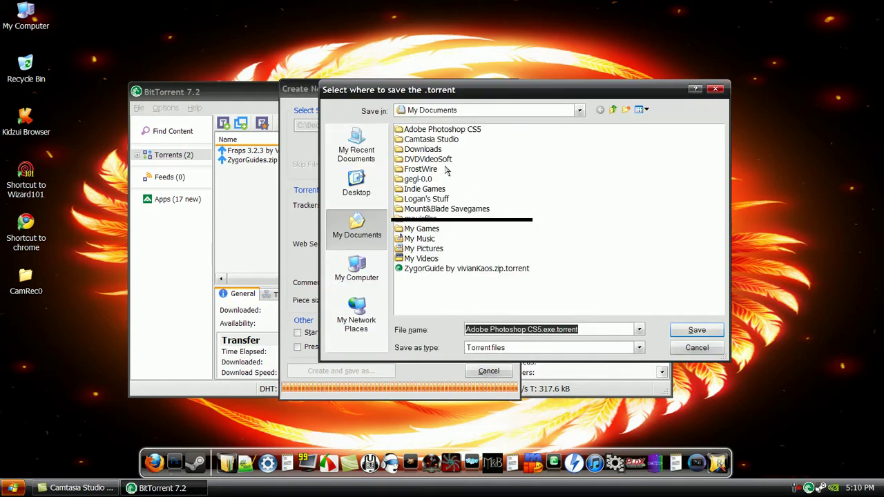
{"action": "left_click", "coordinate": [356, 183]}
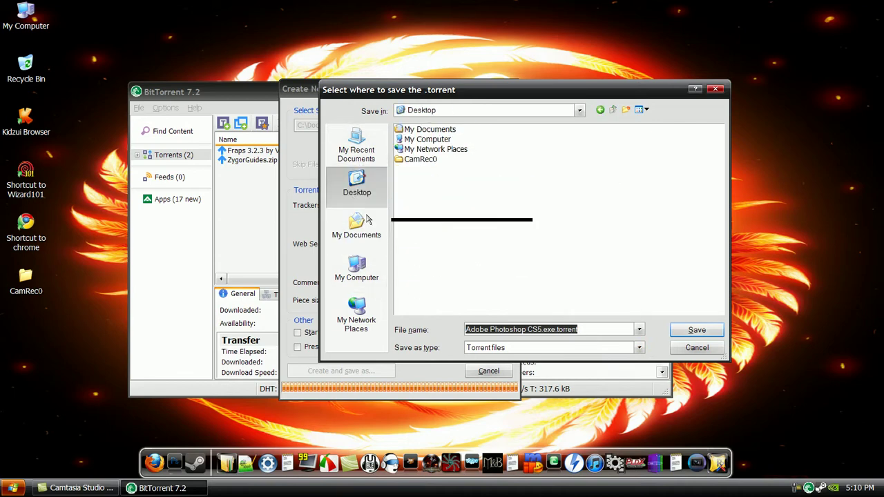
{"action": "left_click", "coordinate": [638, 347]}
{"action": "left_click", "coordinate": [598, 369]}
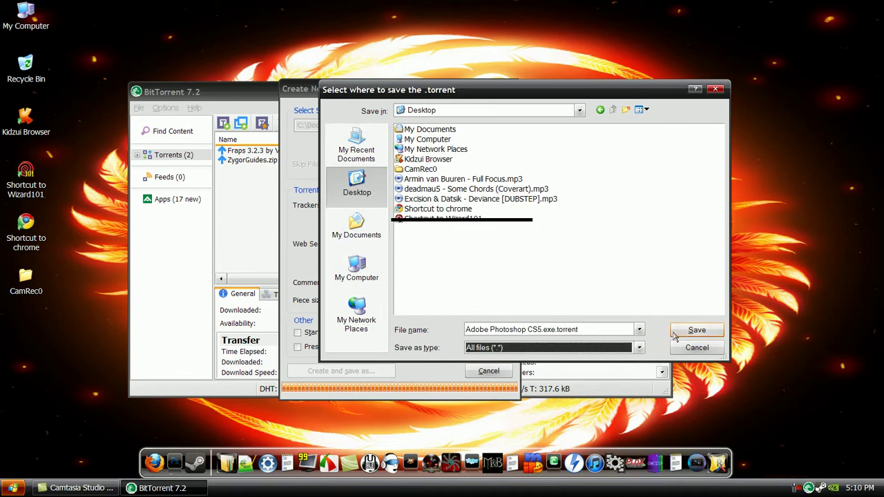
{"action": "left_click", "coordinate": [696, 330]}
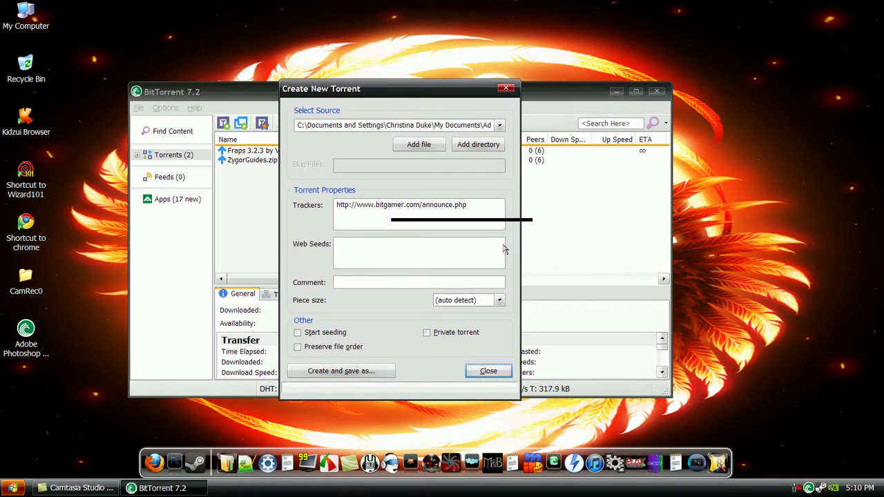
- Close the Create New Torrent dialog and minimize BitTorrent to reveal the desktop
{"action": "left_click", "coordinate": [488, 374]}
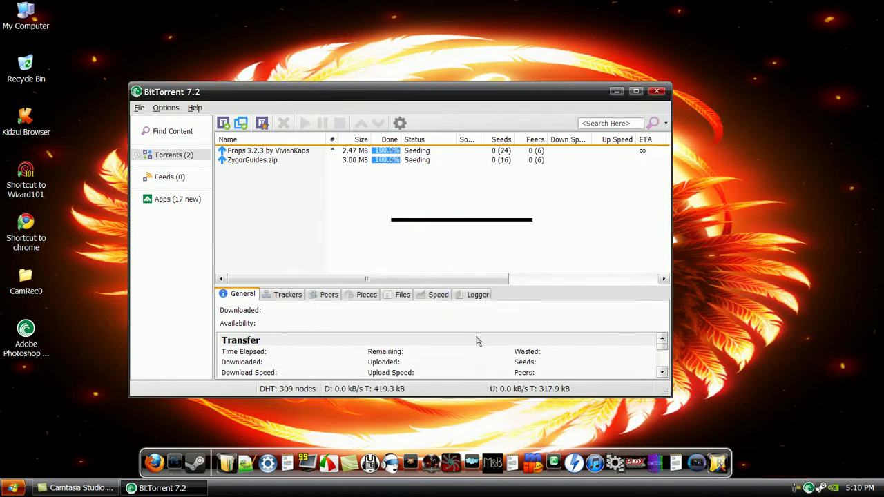
{"action": "left_click", "coordinate": [617, 91]}
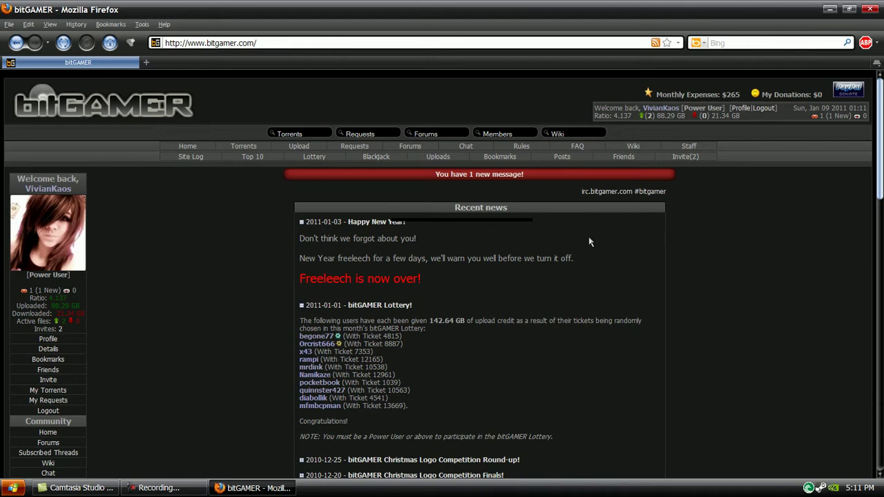
- Open bitGAMER's upload form and attach Adobe Photoshop CS5.exe.torrent from the Desktop
{"action": "left_click", "coordinate": [293, 146]}
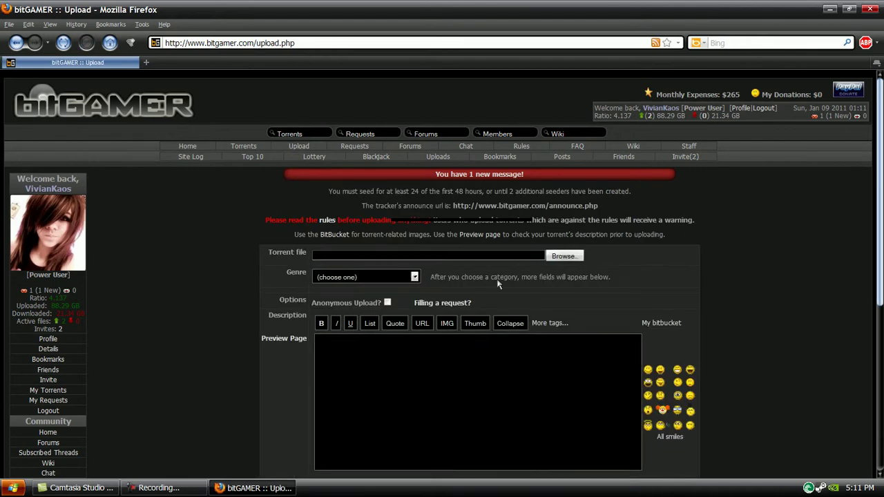
{"action": "scroll", "coordinate": [453, 278], "scroll_direction": "down", "scroll_amount": 2}
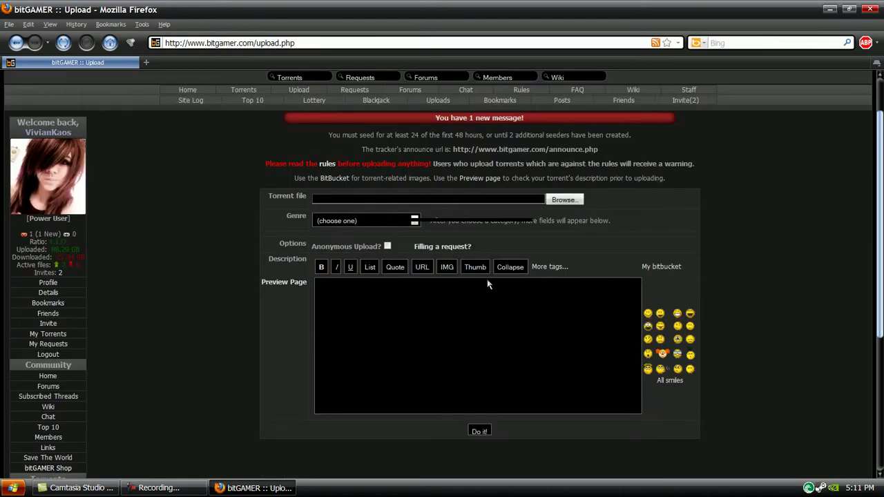
{"action": "left_click", "coordinate": [565, 199]}
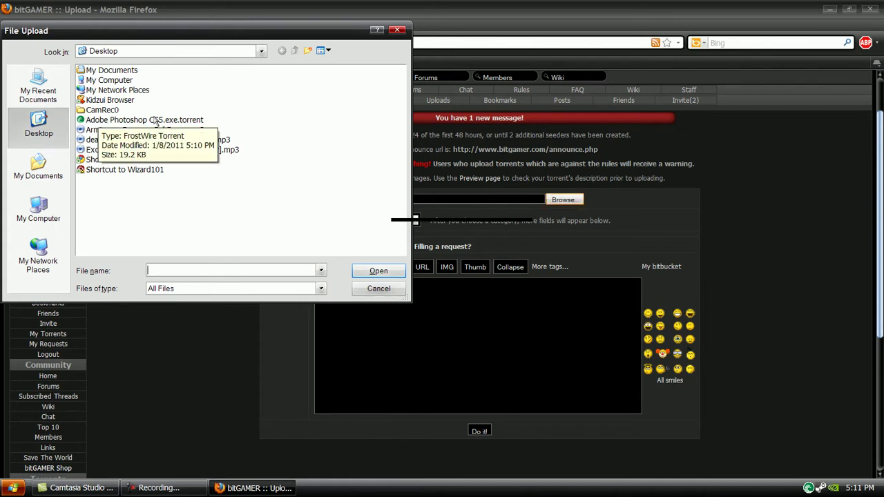
{"action": "left_click", "coordinate": [194, 120]}
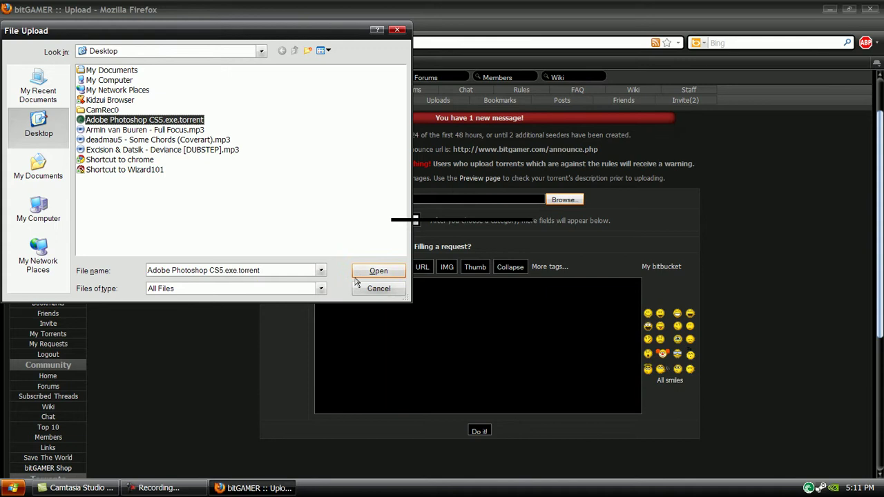
{"action": "left_click", "coordinate": [377, 272]}
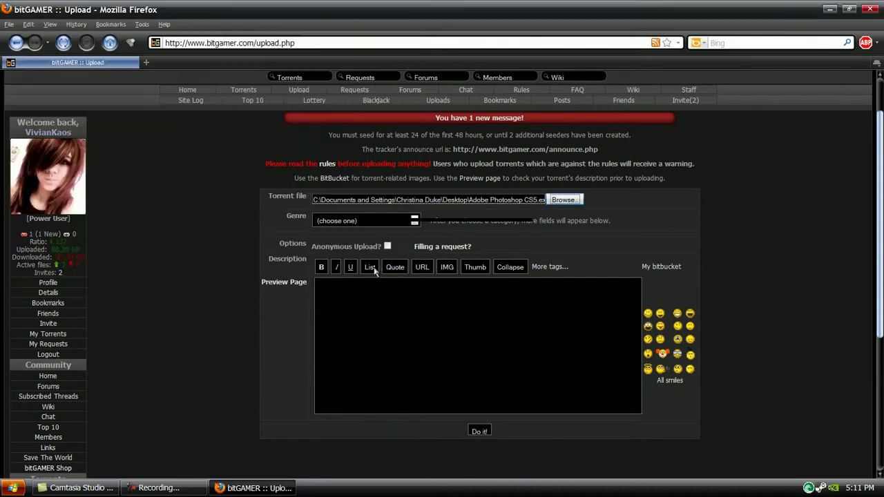
- Set genre Guides/Game Documents, name 'Adobe Photoshop cs5 Full version', description 'Square One Tutorials!', and submit
{"action": "left_click", "coordinate": [414, 220]}
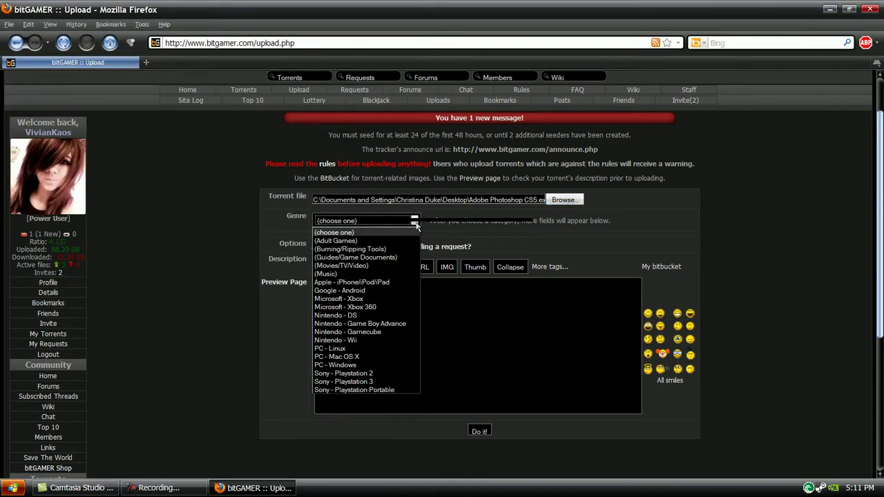
{"action": "left_click", "coordinate": [384, 259]}
{"action": "key", "text": "Tab"}
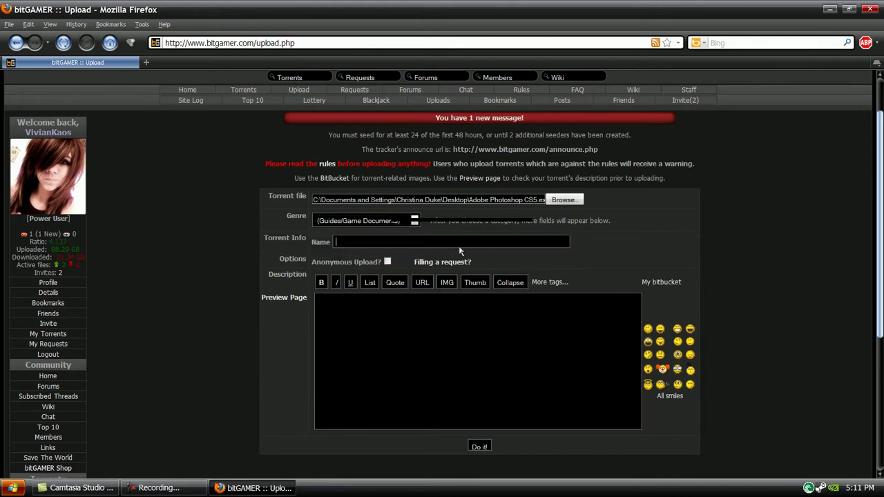
{"action": "type", "text": "Adobe Photoshop"}
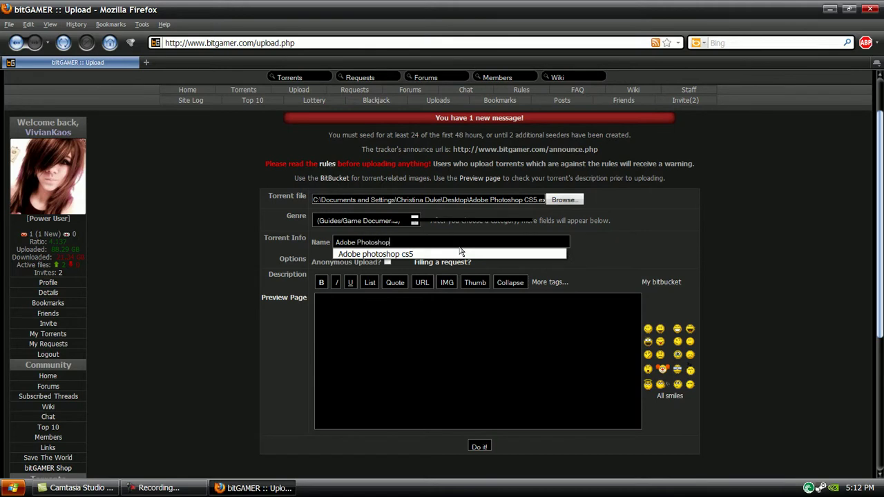
{"action": "type", "text": " cs5 Full version"}
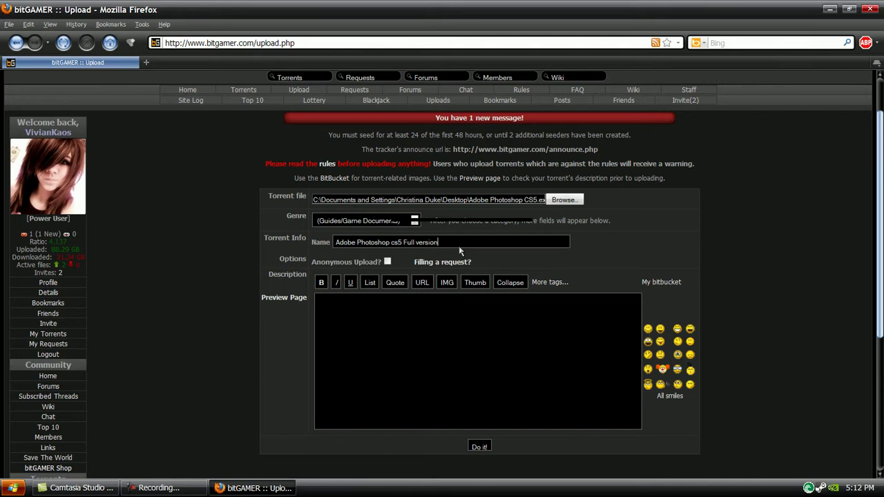
{"action": "left_click", "coordinate": [387, 262]}
{"action": "left_click", "coordinate": [480, 447]}
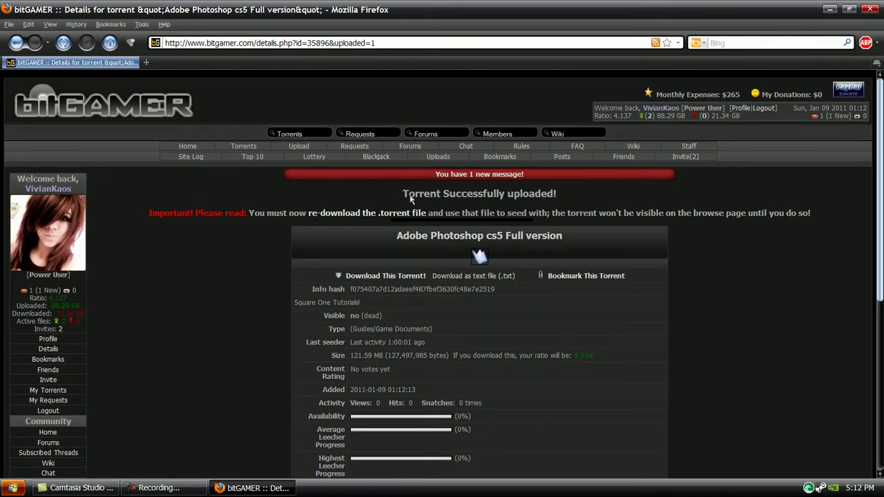
- Highlight the upload success message, then start and cancel re-downloading the .torrent file
{"action": "left_click_drag", "start_coordinate": [403, 197], "coordinate": [560, 198]}
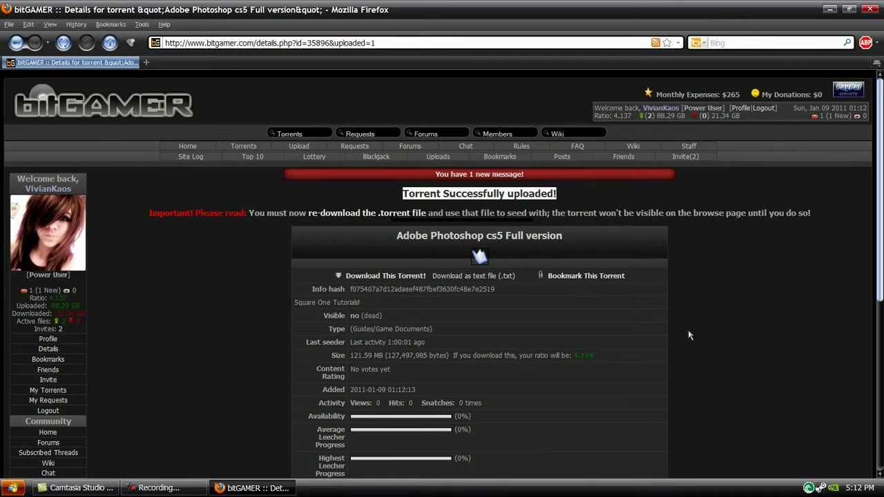
{"action": "scroll", "coordinate": [700, 343], "scroll_direction": "down", "scroll_amount": 2}
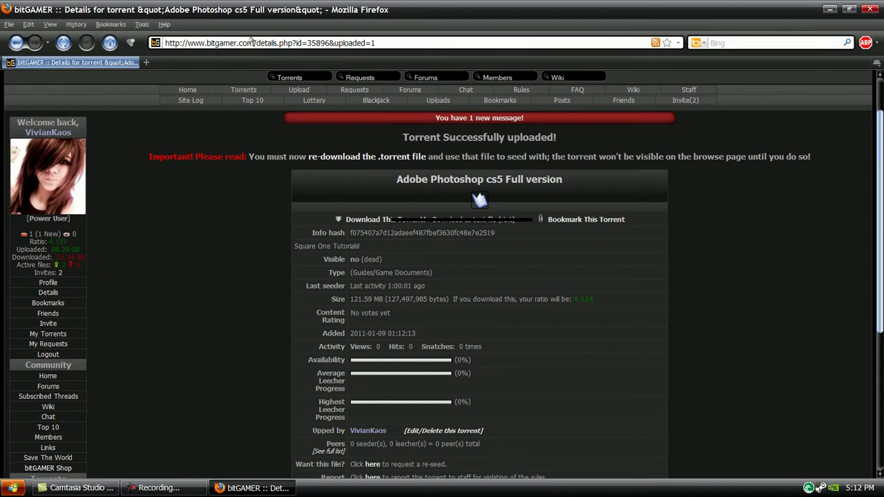
{"action": "left_click", "coordinate": [399, 159]}
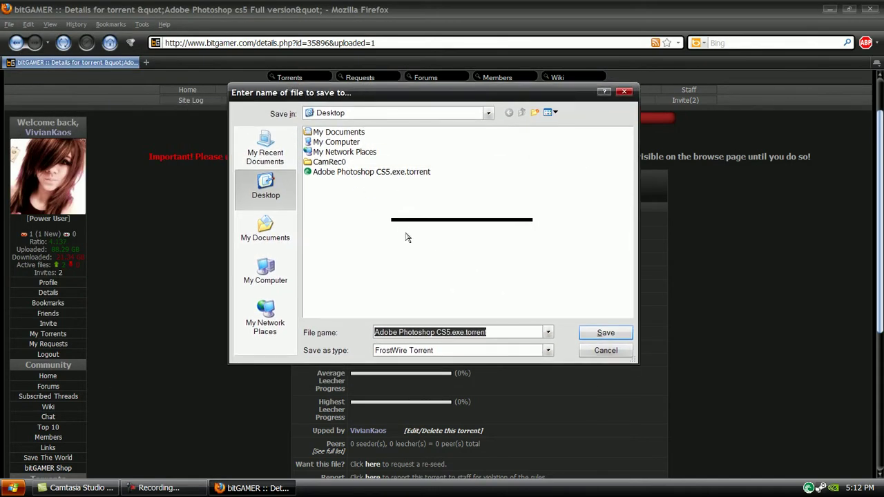
{"action": "left_click", "coordinate": [507, 352]}
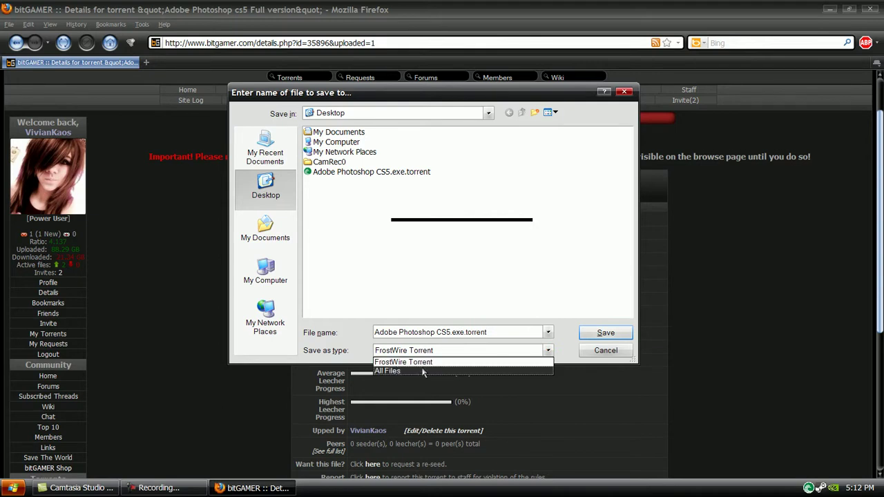
{"action": "left_click", "coordinate": [387, 371]}
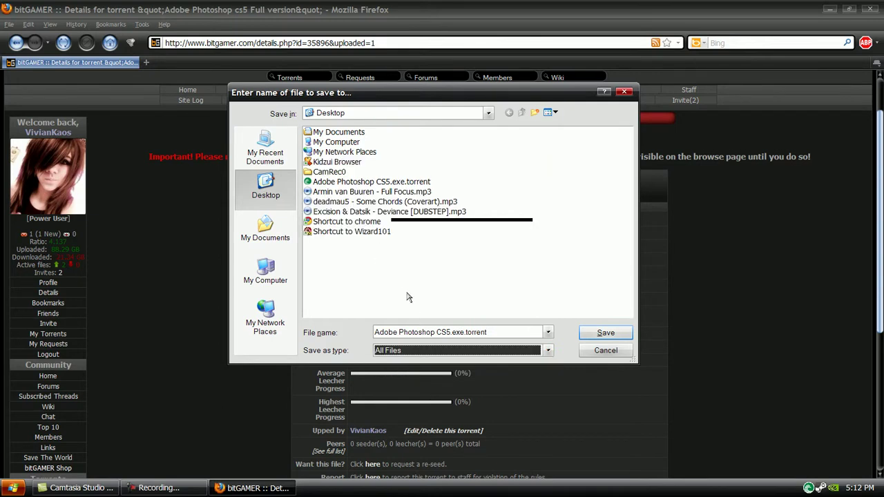
{"action": "left_click", "coordinate": [606, 351]}
- Close Firefox so the desktop is showing
{"action": "scroll", "coordinate": [536, 325], "scroll_direction": "down", "scroll_amount": 3}
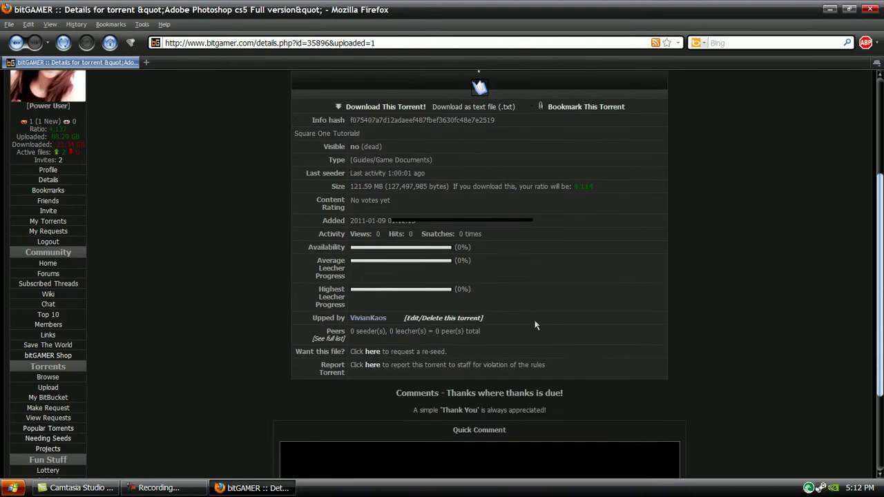
{"action": "scroll", "coordinate": [535, 325], "scroll_direction": "up", "scroll_amount": 3}
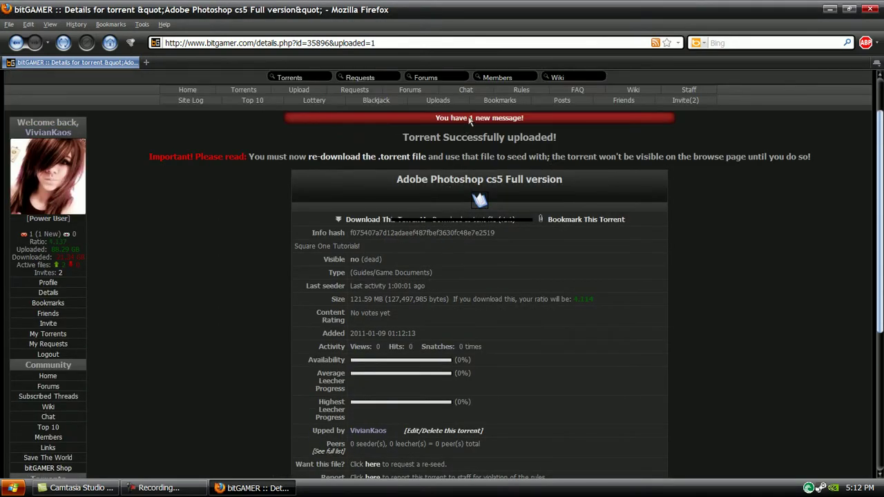
{"action": "left_click", "coordinate": [872, 10]}
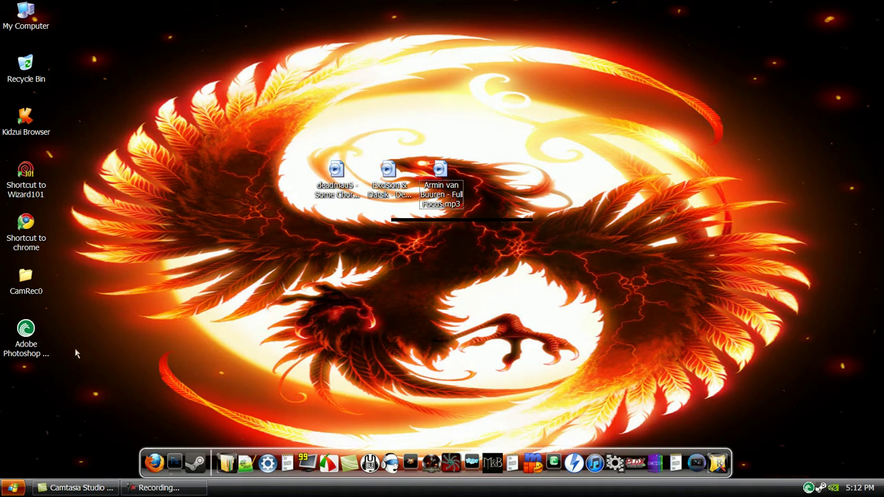
- Delete Adobe Photoshop CS5.exe.torrent from the desktop and bring BitTorrent back up
{"action": "left_click_drag", "start_coordinate": [26, 335], "coordinate": [389, 283]}
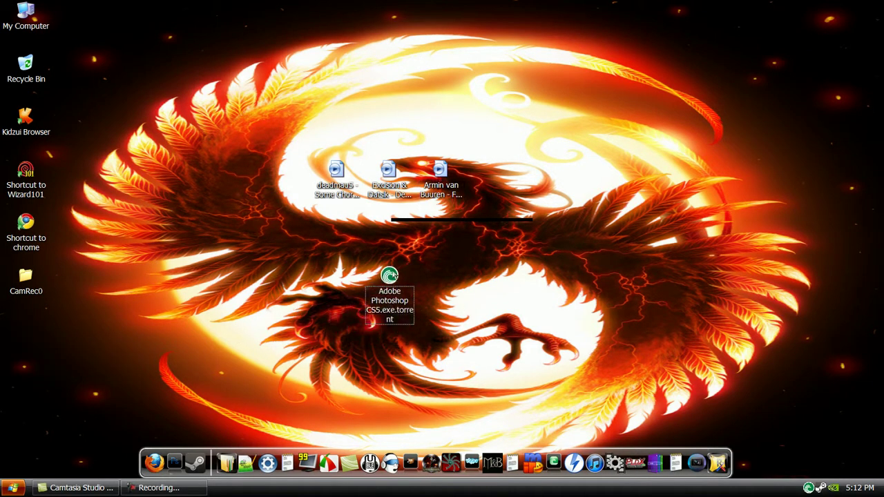
{"action": "right_click", "coordinate": [389, 276]}
{"action": "left_click", "coordinate": [438, 442]}
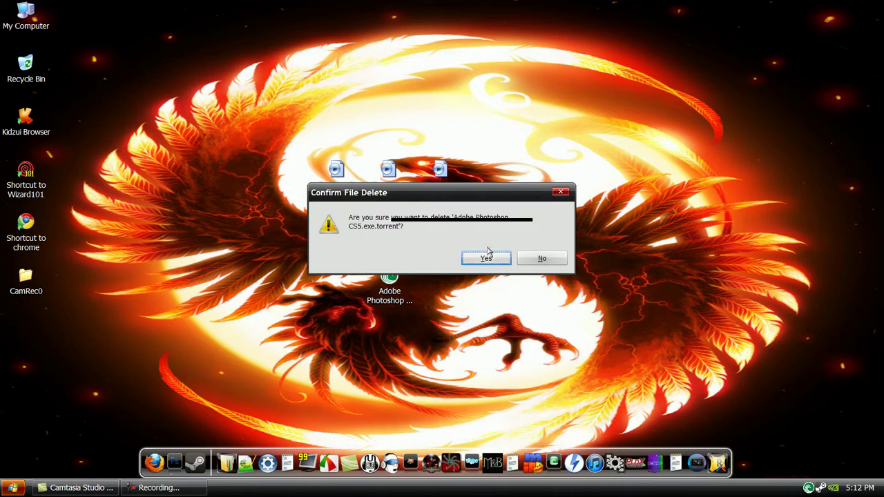
{"action": "left_click", "coordinate": [486, 257]}
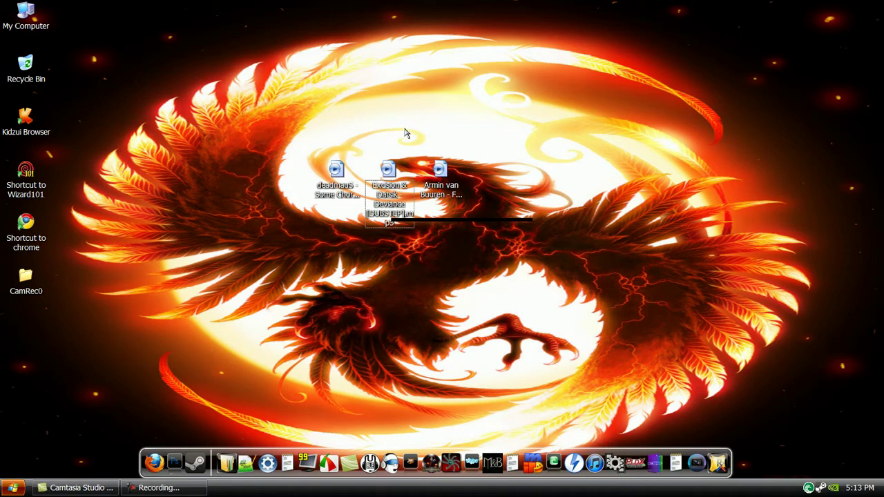
{"action": "mouse_move", "coordinate": [391, 169]}
{"action": "left_click", "coordinate": [808, 487]}
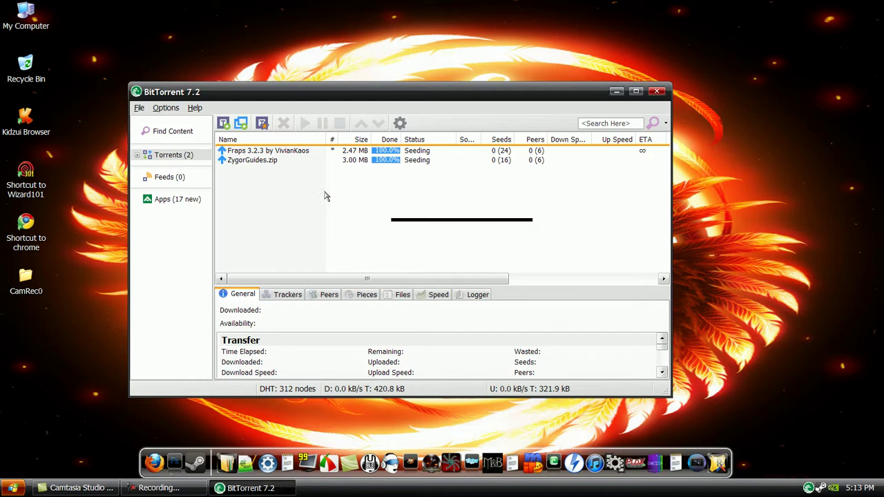